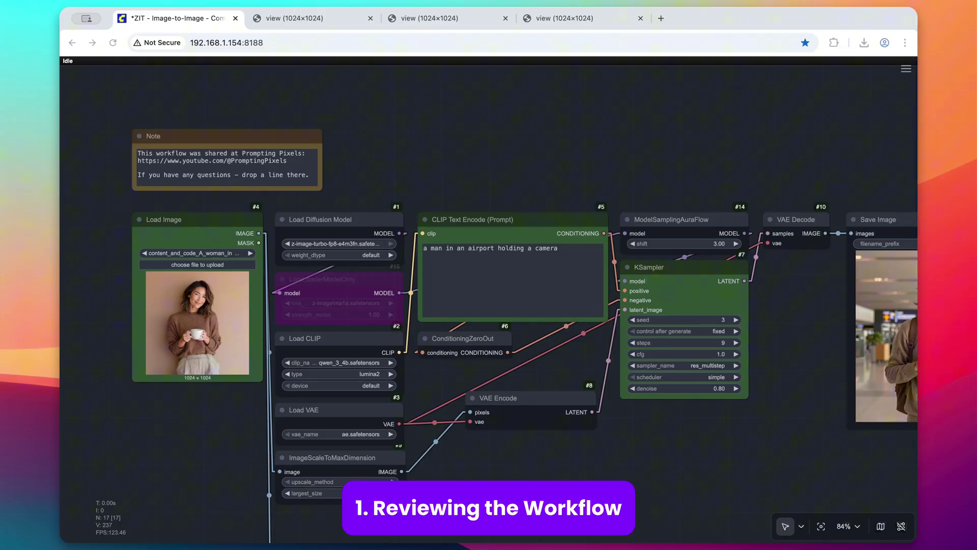
Inspect the Load Image, CLIP Text Encode and KSampler nodes
left_click(186, 219)
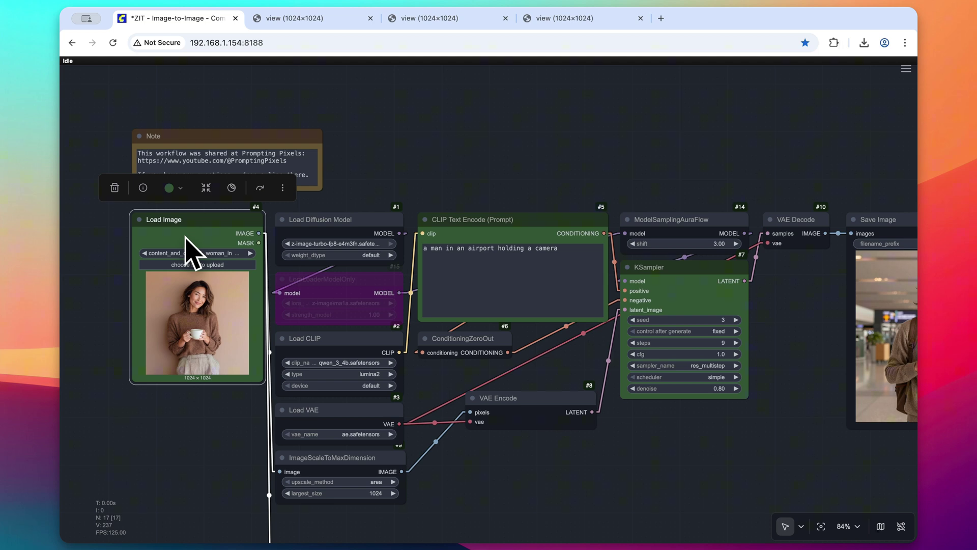
left_click(511, 224)
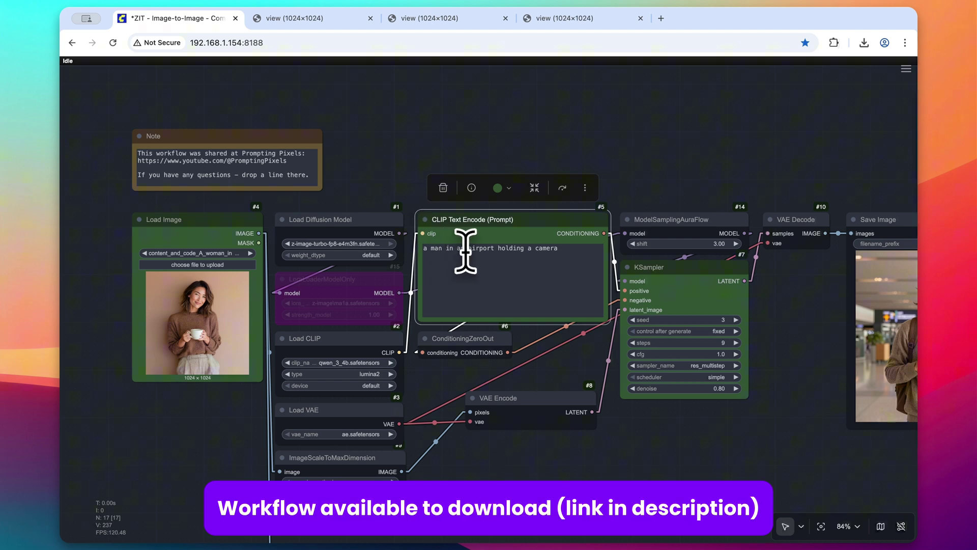
left_click(717, 286)
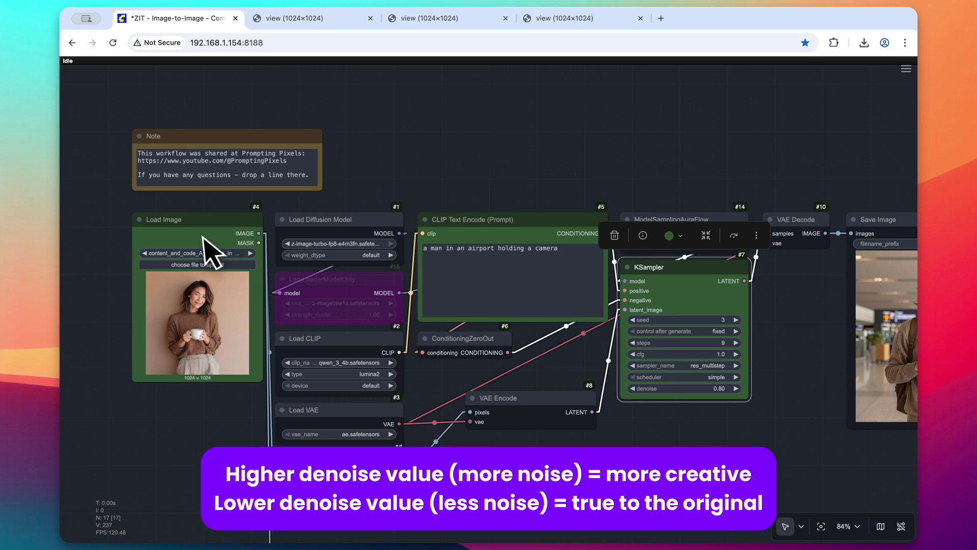
left_click(541, 198)
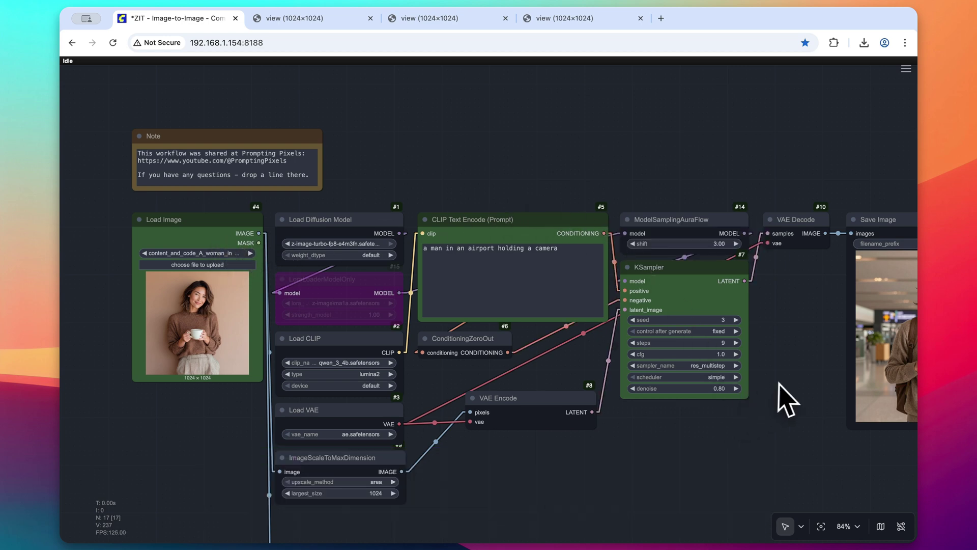
Review the earlier airport result, its intermediate image and the original input photo
left_click_drag(779, 399, 648, 359)
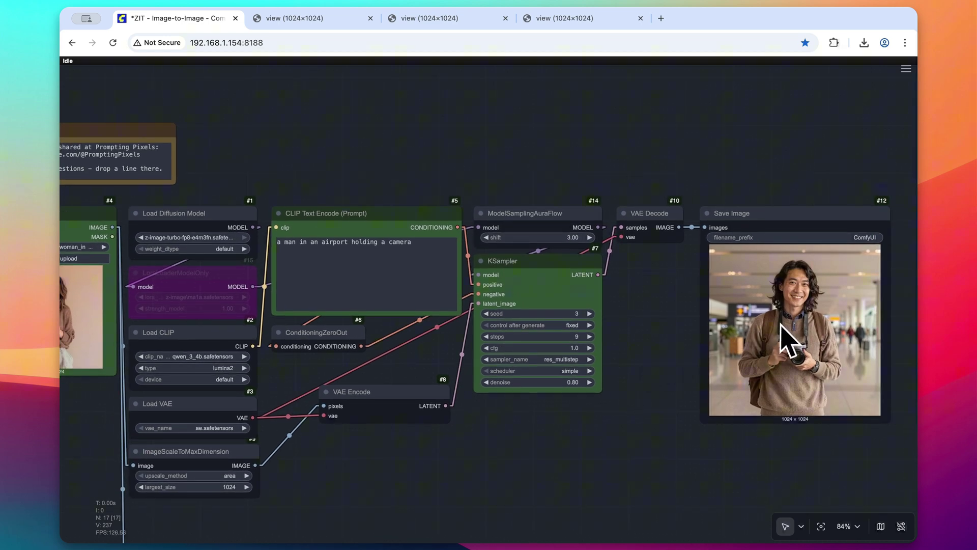
left_click_drag(519, 466, 626, 463)
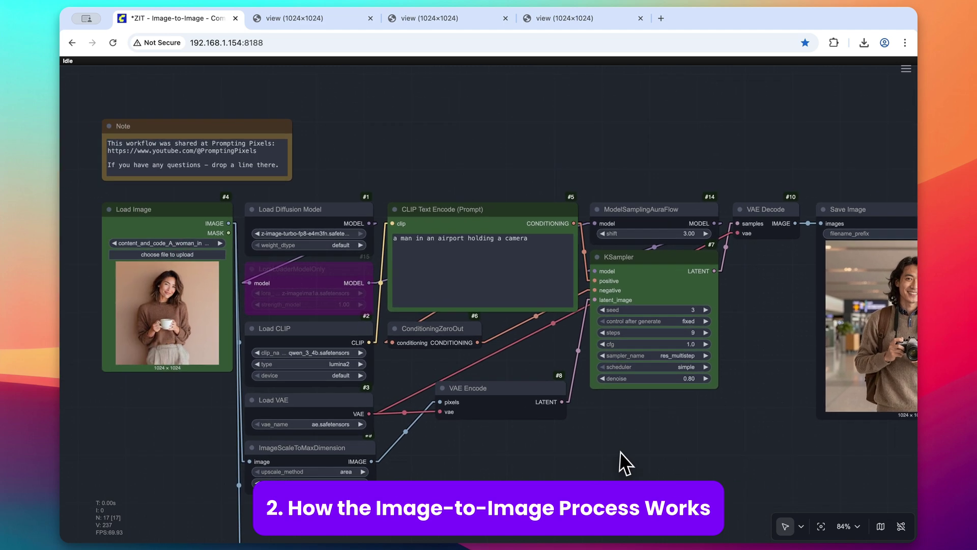
key("ctrl+Tab")
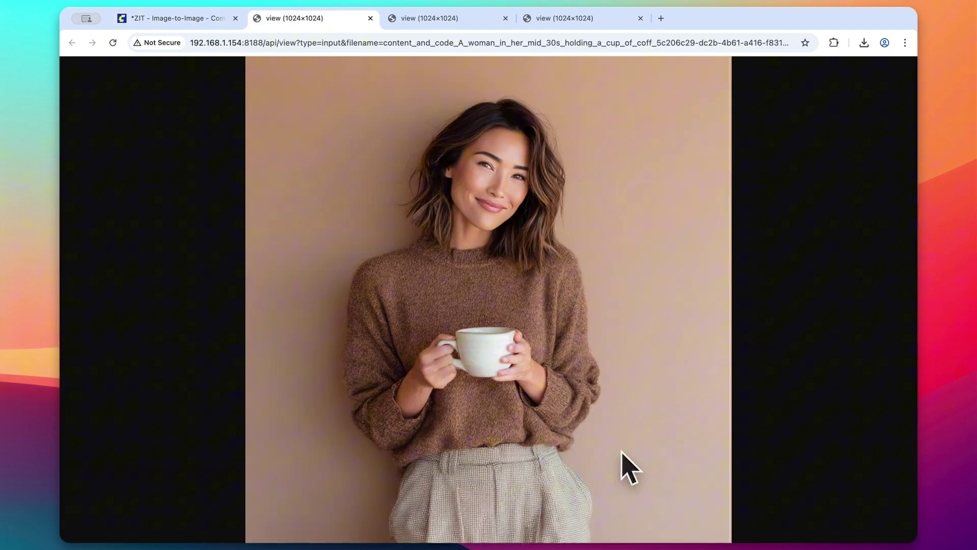
key("ctrl+Tab")
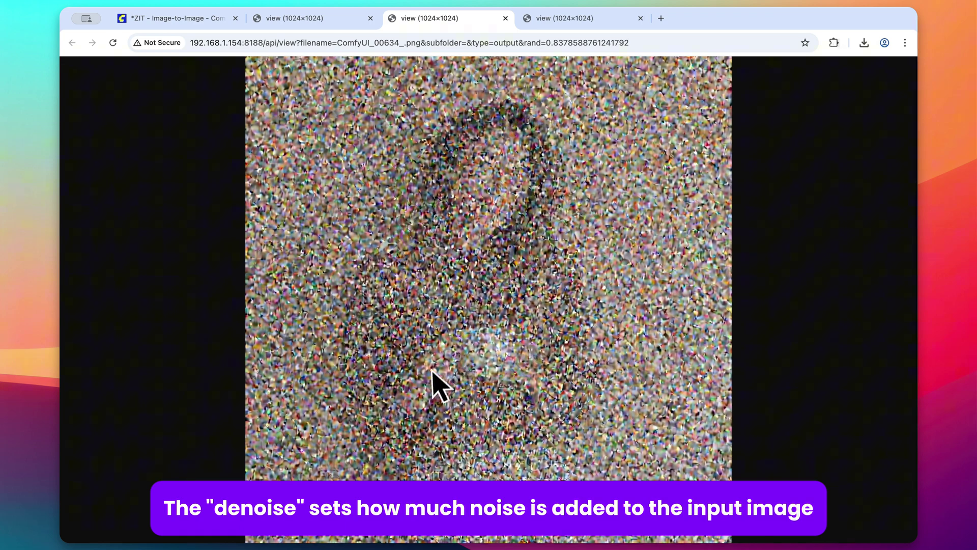
key("ctrl+Tab")
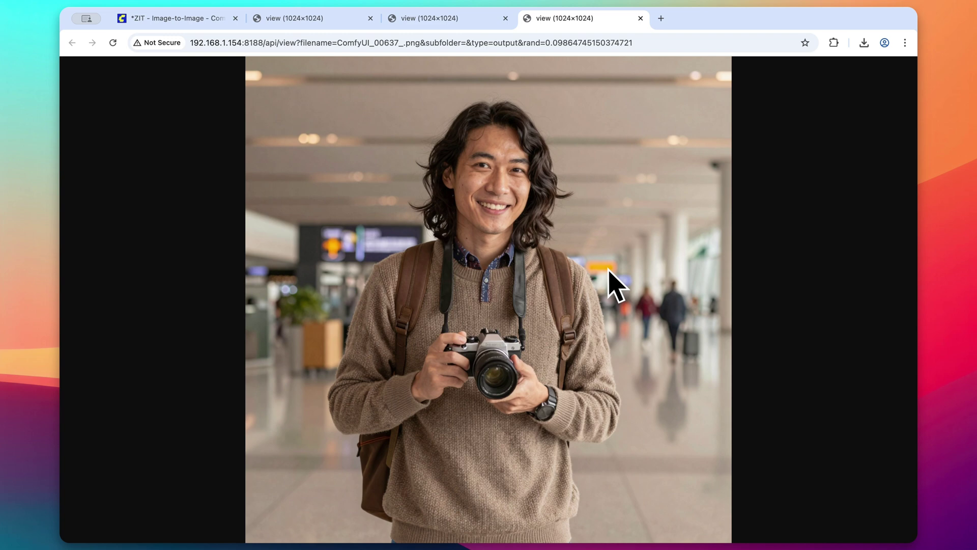
key("ctrl+Tab")
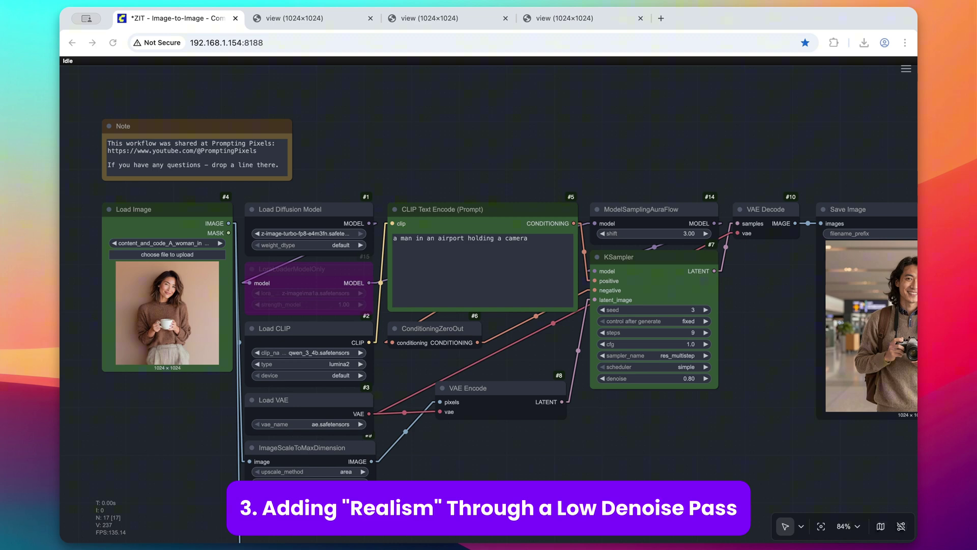
Replace the prompt with 'a woman holding a cup of coffee'
left_click(532, 265)
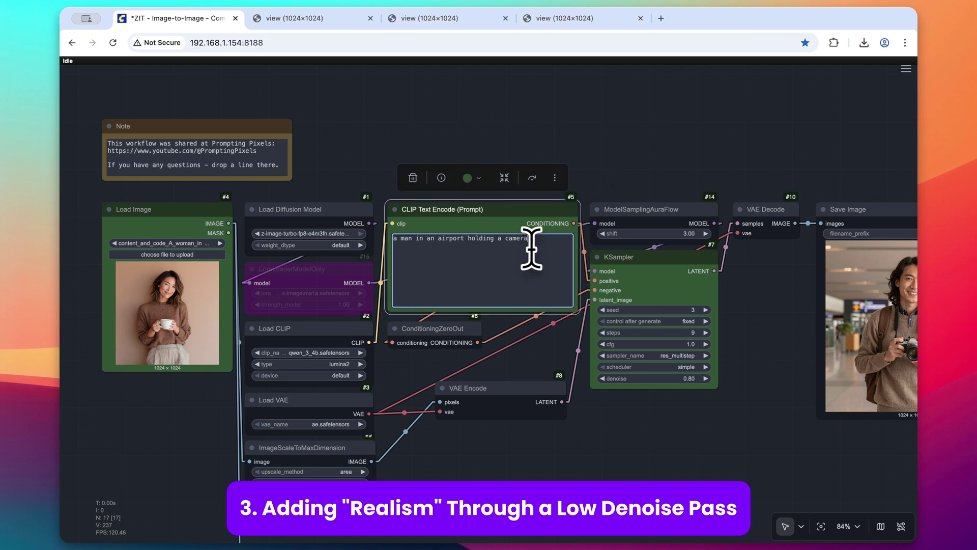
key("super+a")
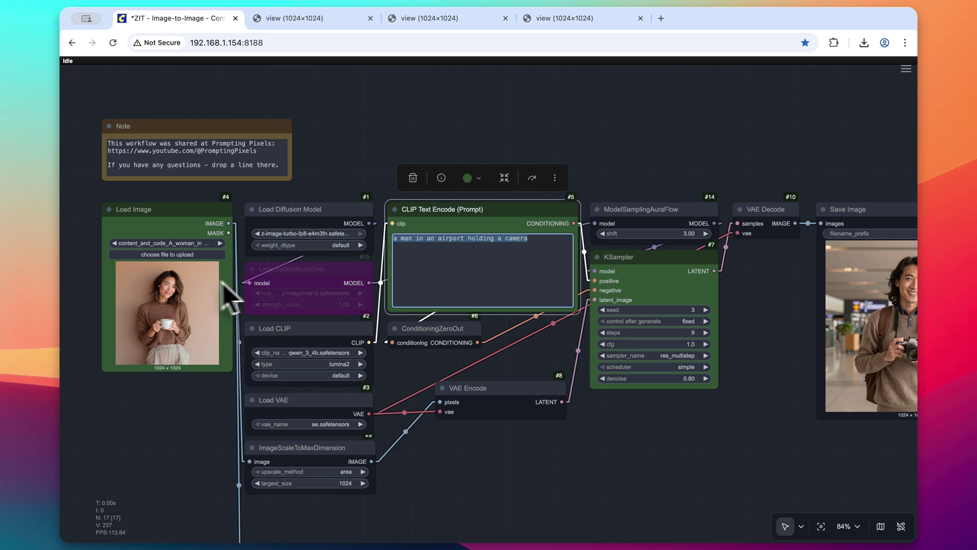
type("a woman holding a cup of coffee")
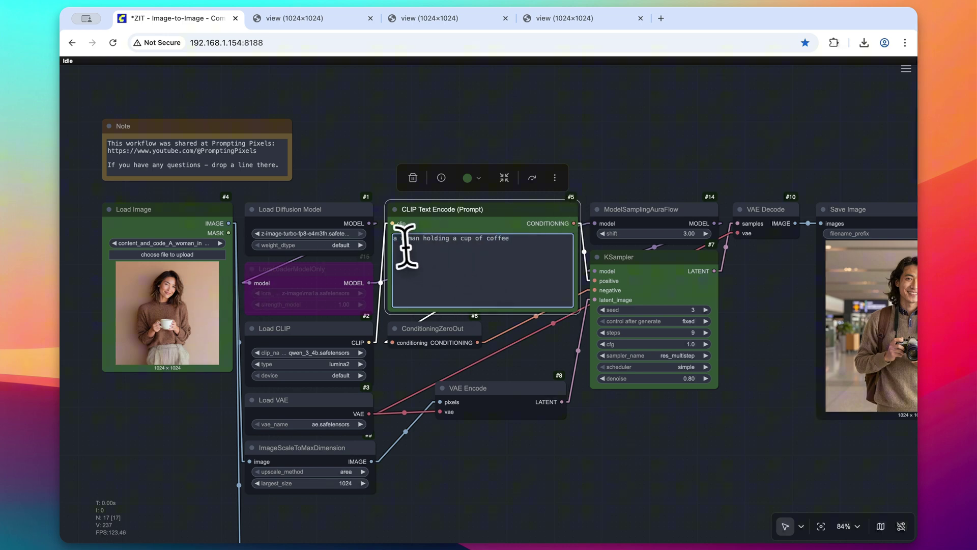
Lower KSampler denoise to 0.10 and queue the workflow
left_click(689, 380)
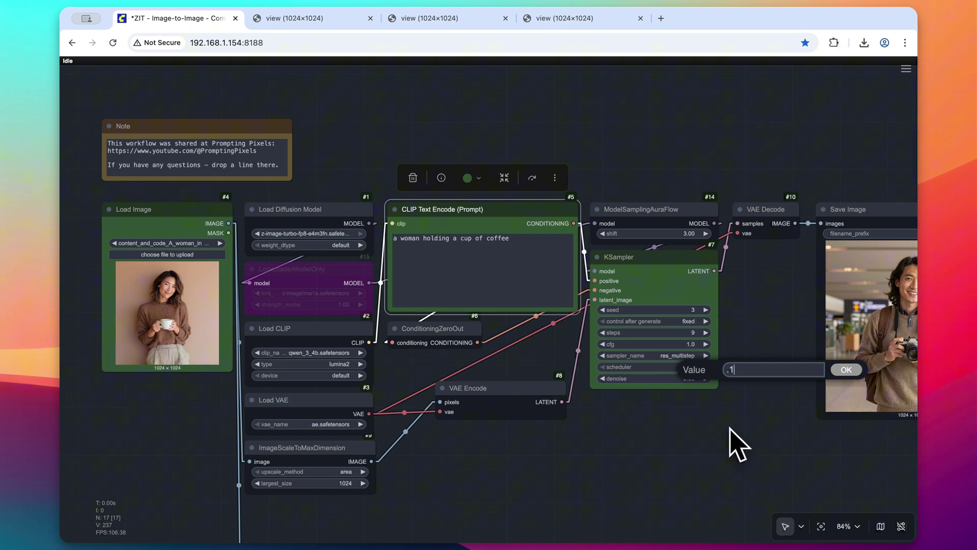
key("Return")
key("ctrl+Return")
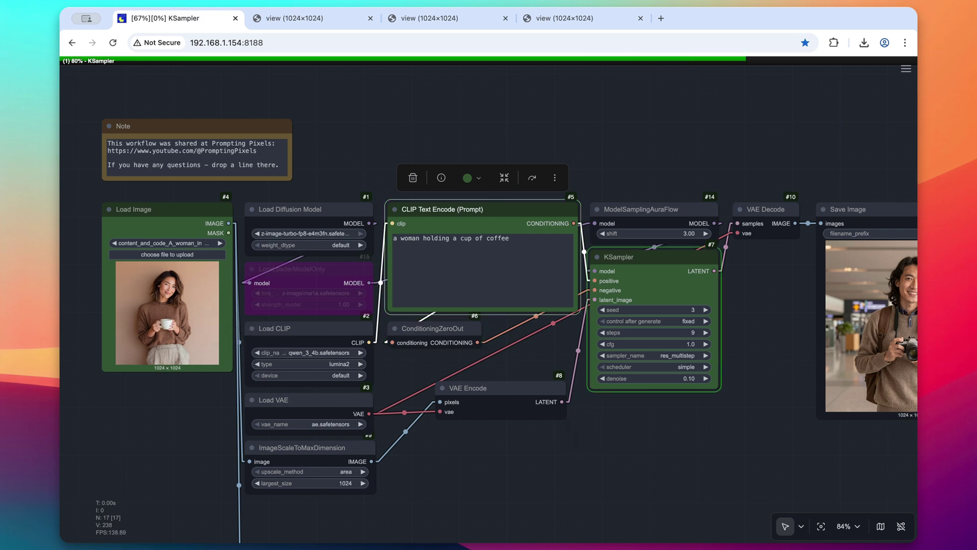
Open the denoise-0.10 output in its own tab and check it against the original photo
right_click(850, 292)
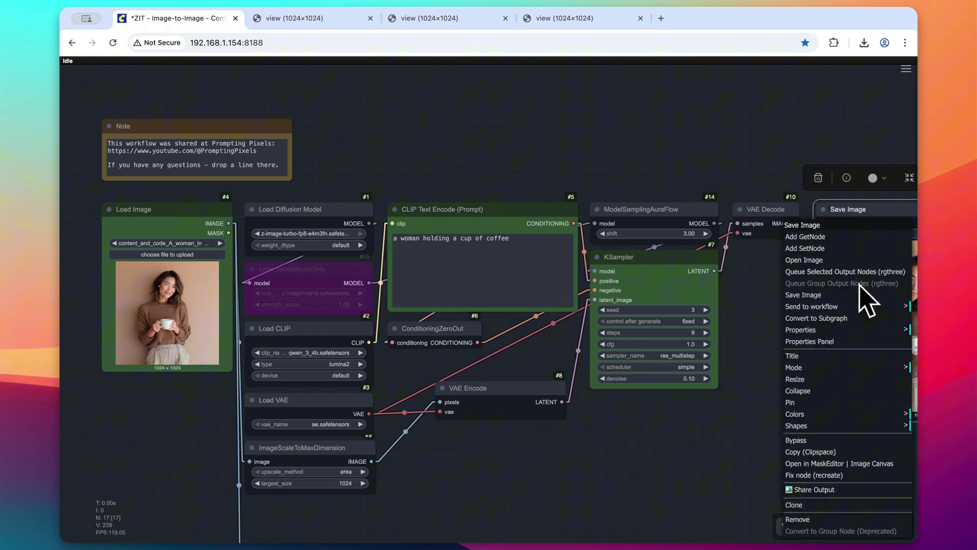
left_click(842, 247)
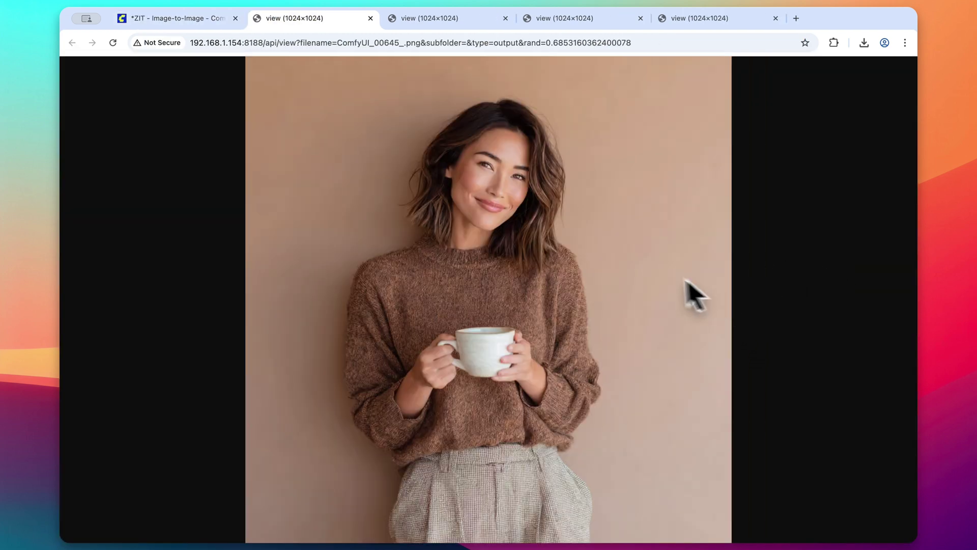
key("ctrl+Tab")
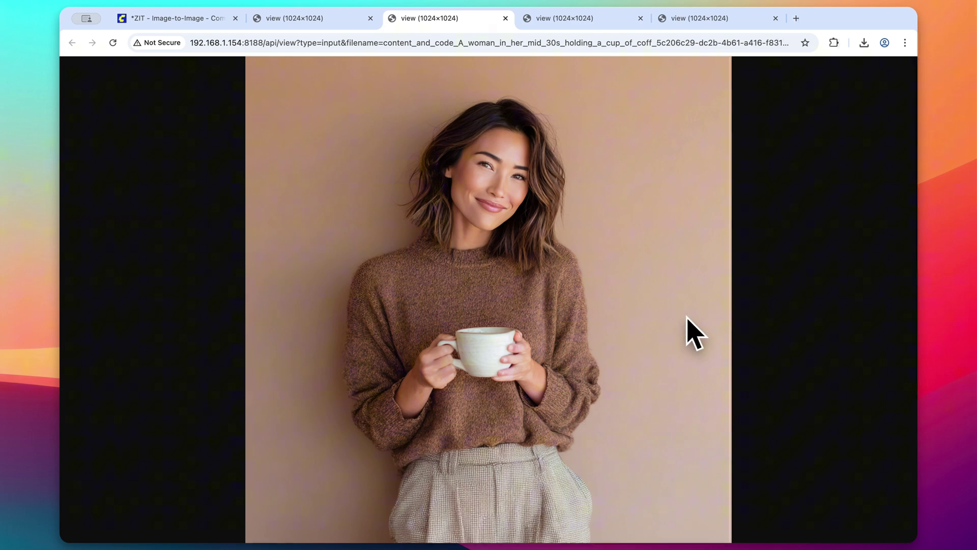
key("ctrl+shift+Tab")
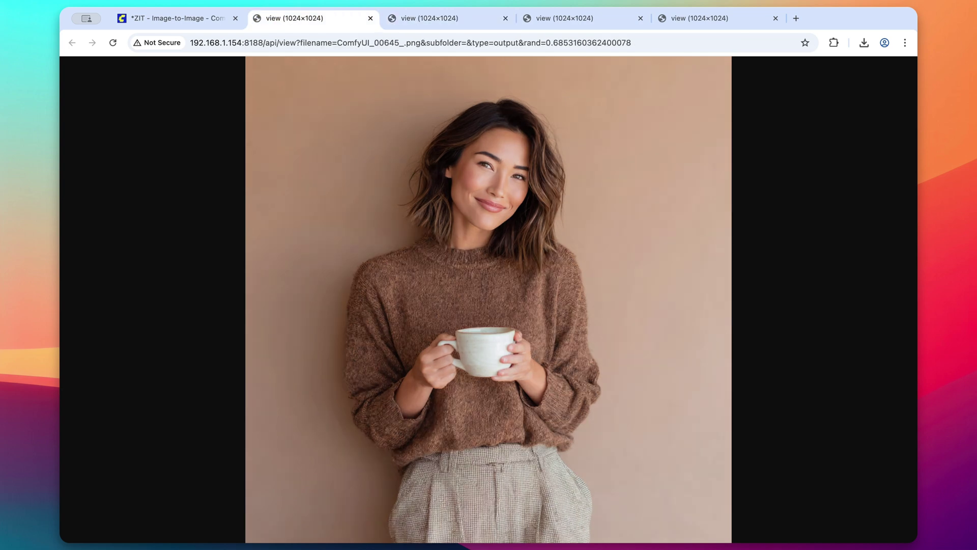
Flip repeatedly between the new output and the original photo to compare details
key("ctrl+Tab")
key("ctrl+shift+Tab")
key("ctrl+Tab")
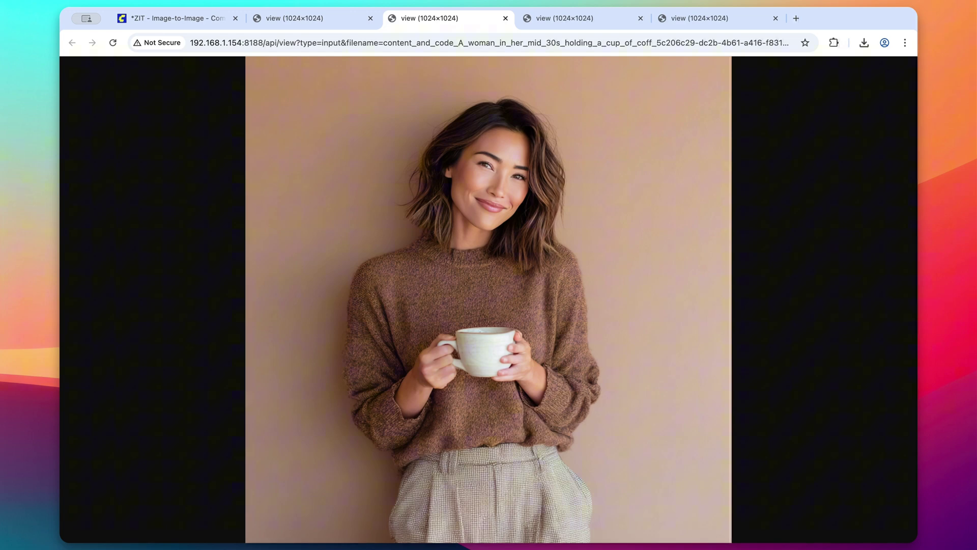
key("ctrl+shift+Tab")
key("ctrl+Tab")
key("ctrl+shift+Tab")
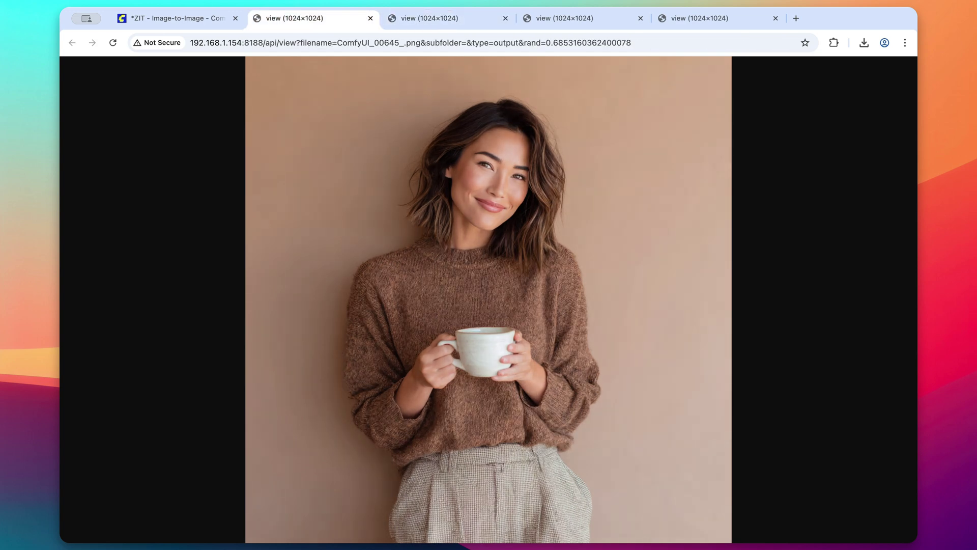
key("ctrl+Tab")
key("ctrl+shift+Tab")
key("ctrl+shift+Tab")
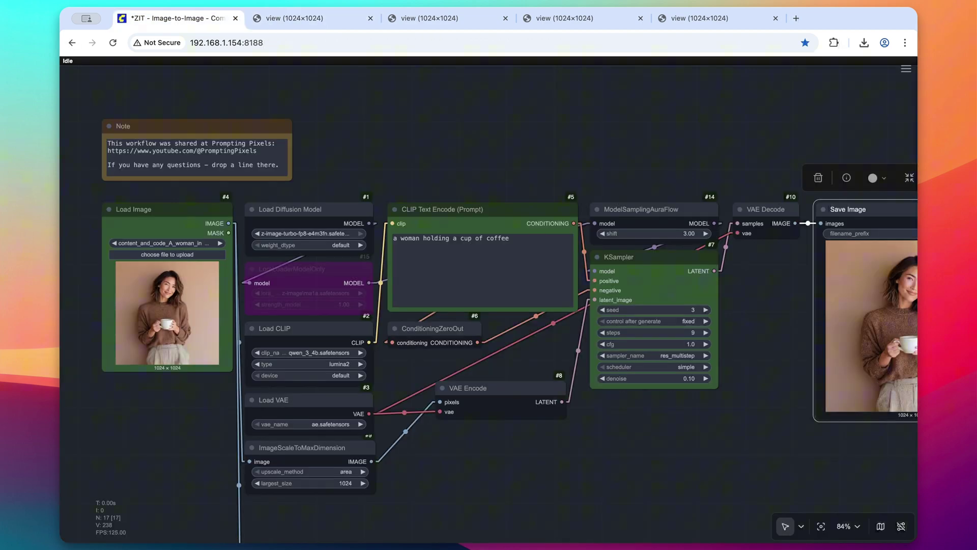
Set KSampler denoise to 0.20 and queue another run
left_click(688, 379)
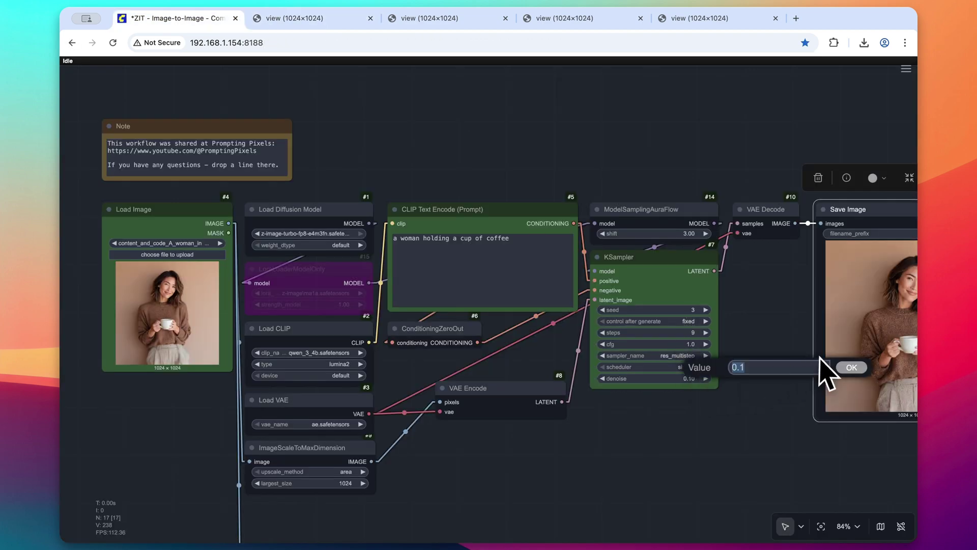
type(".2")
key("Return")
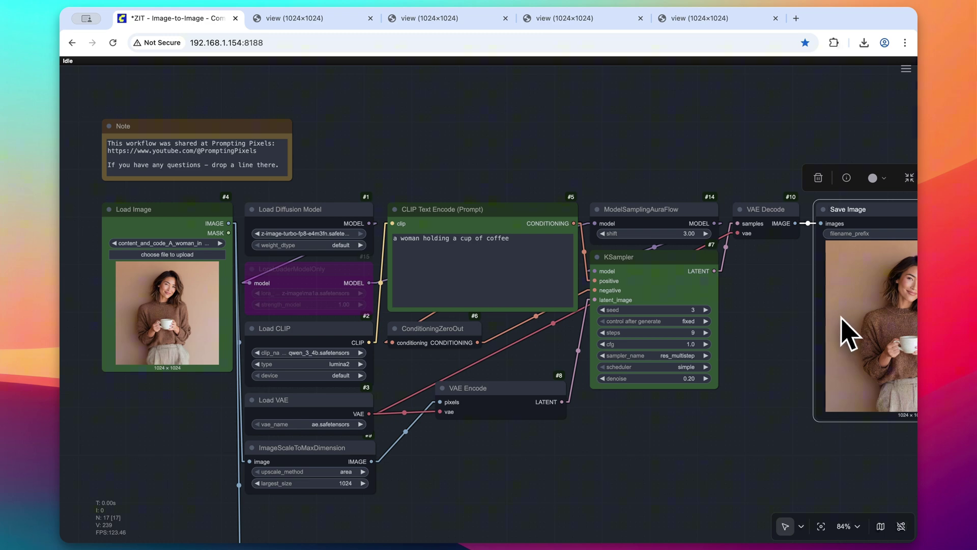
key("ctrl+Return")
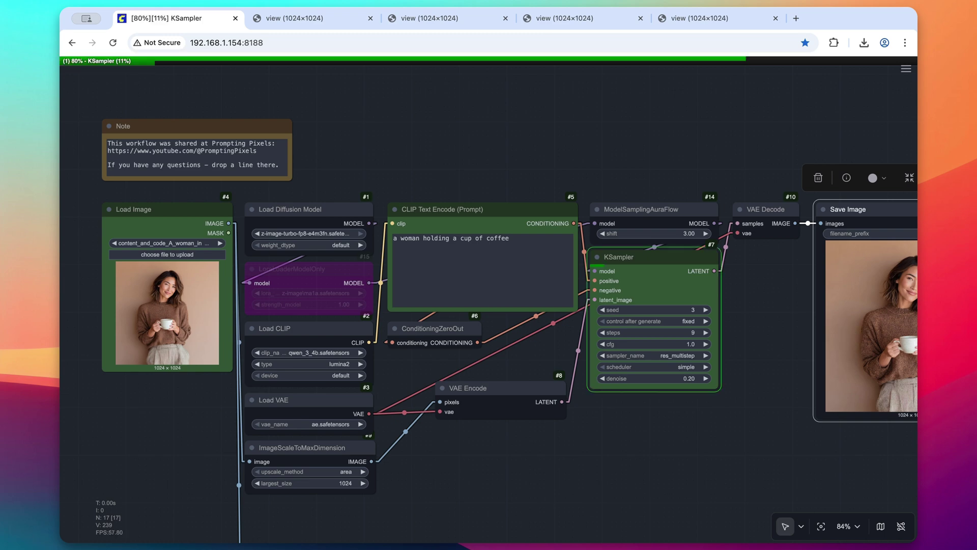
Open result ComfyUI_00646_ in a tab, compare it with the original photo, then return to the workflow
right_click(870, 224)
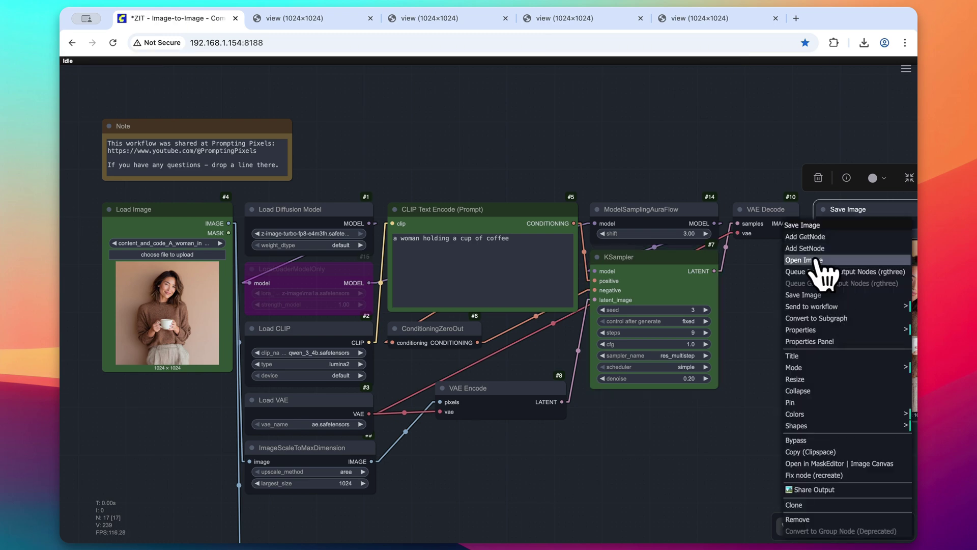
left_click(811, 277)
left_click_drag(506, 28, 430, 28)
key("ctrl+shift+Tab")
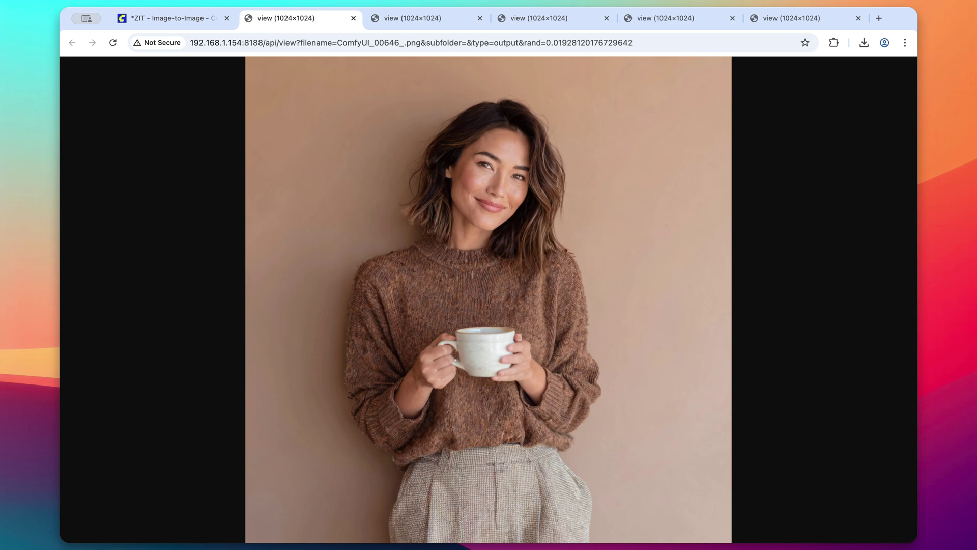
key("ctrl+Tab")
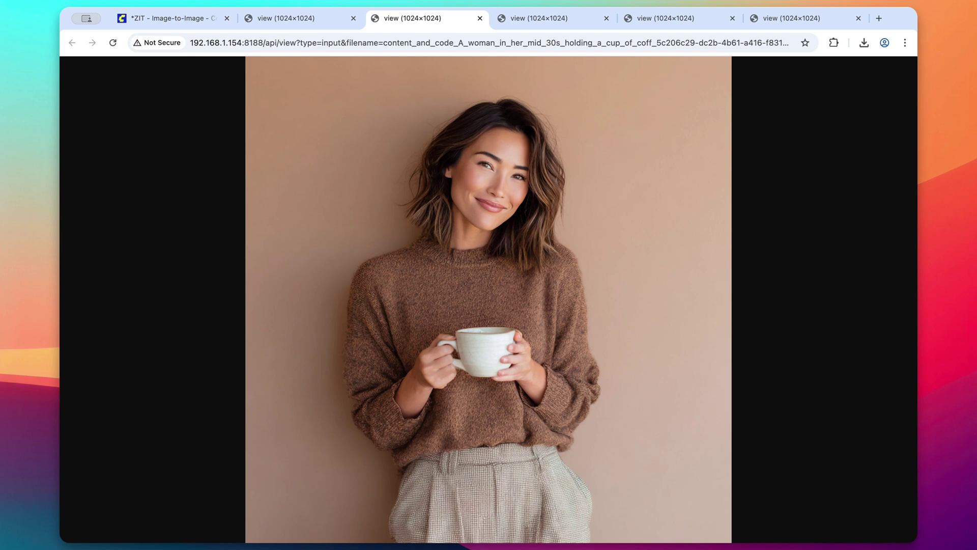
key("ctrl+shift+Tab")
key("ctrl+shift+Tab")
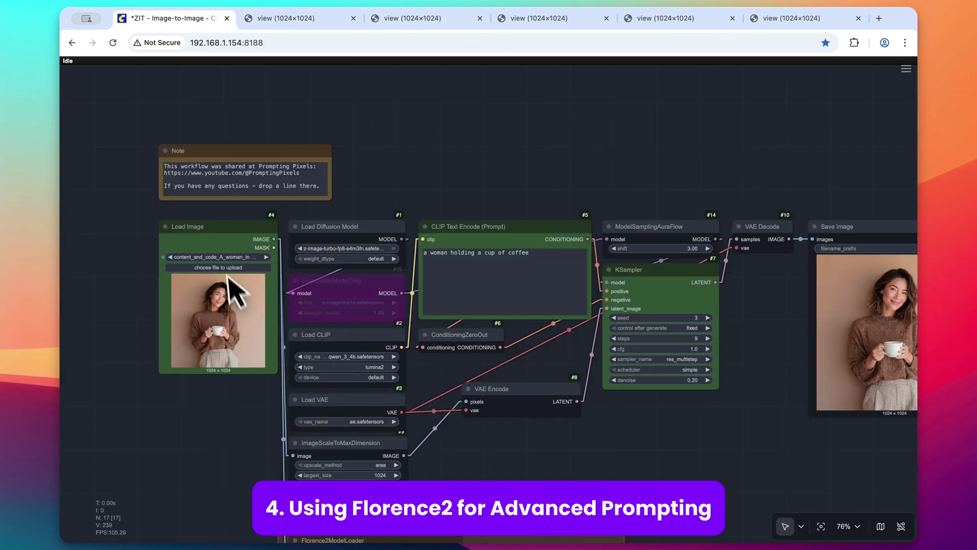
left_click(229, 235)
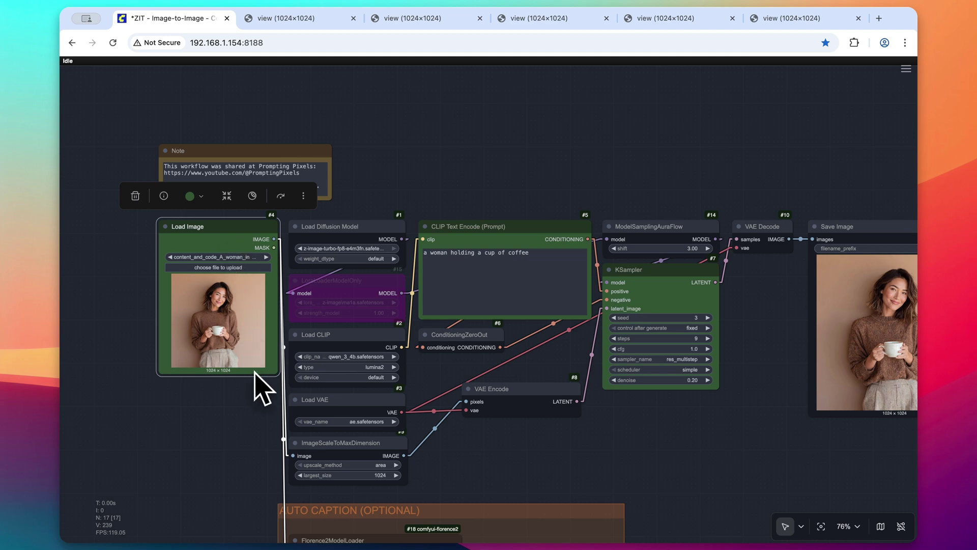
left_click(473, 252)
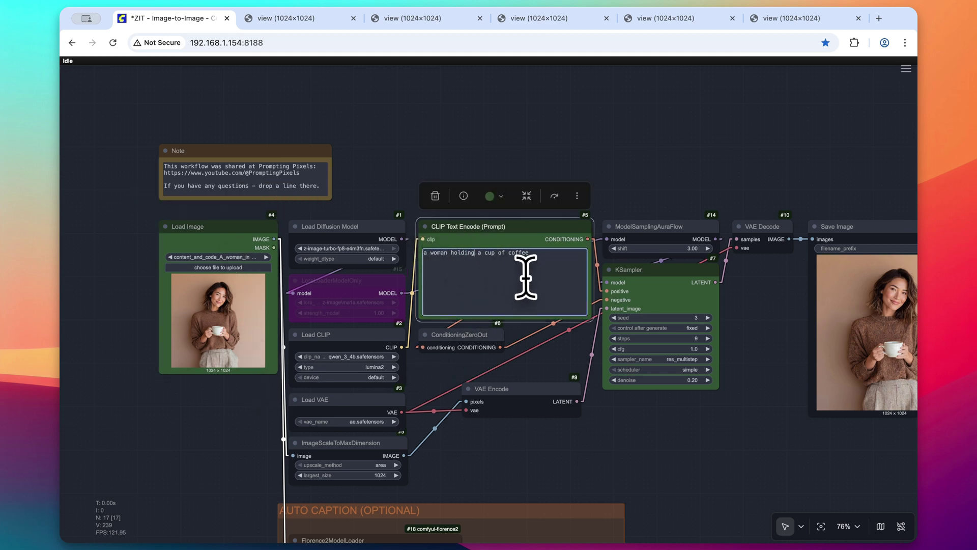
left_click(561, 470)
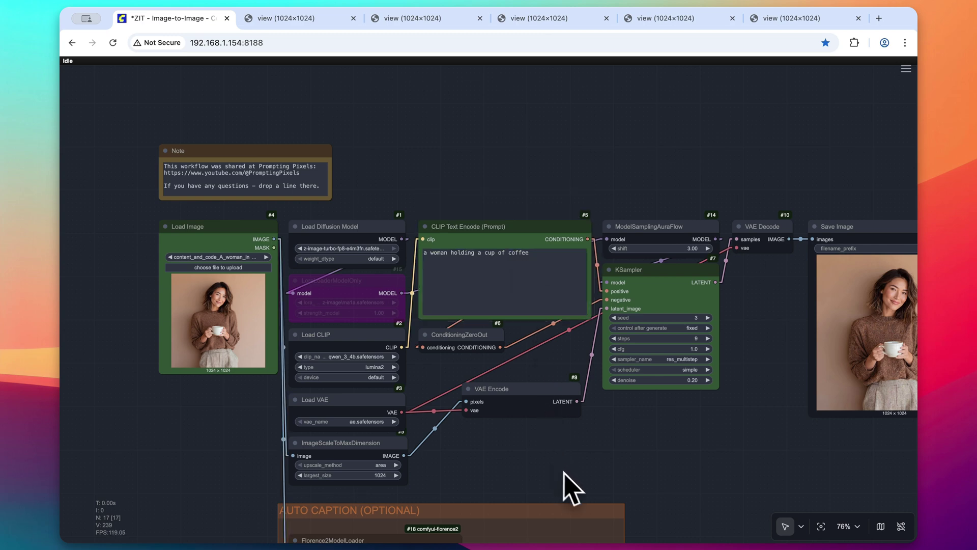
left_click_drag(582, 478, 601, 255)
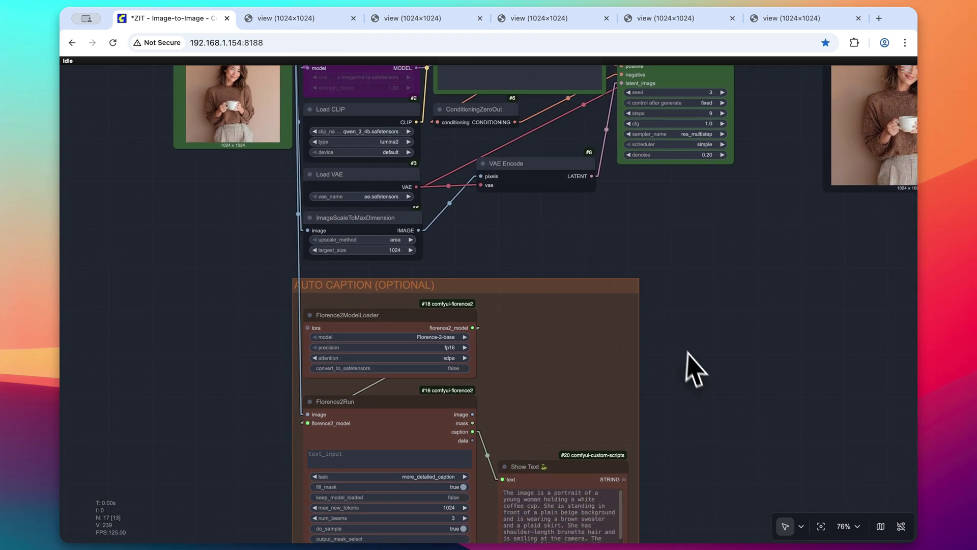
scroll(692, 364, "down", 3)
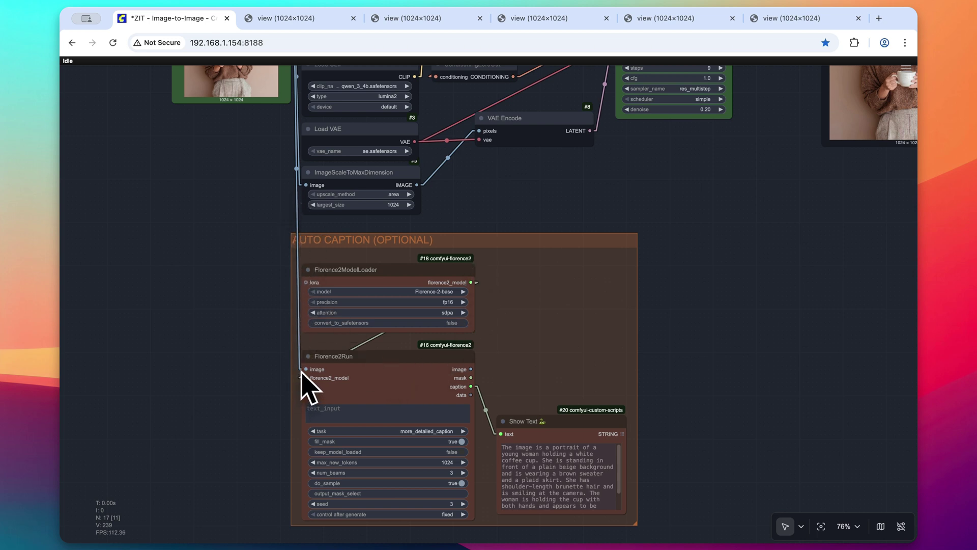
left_click(398, 370)
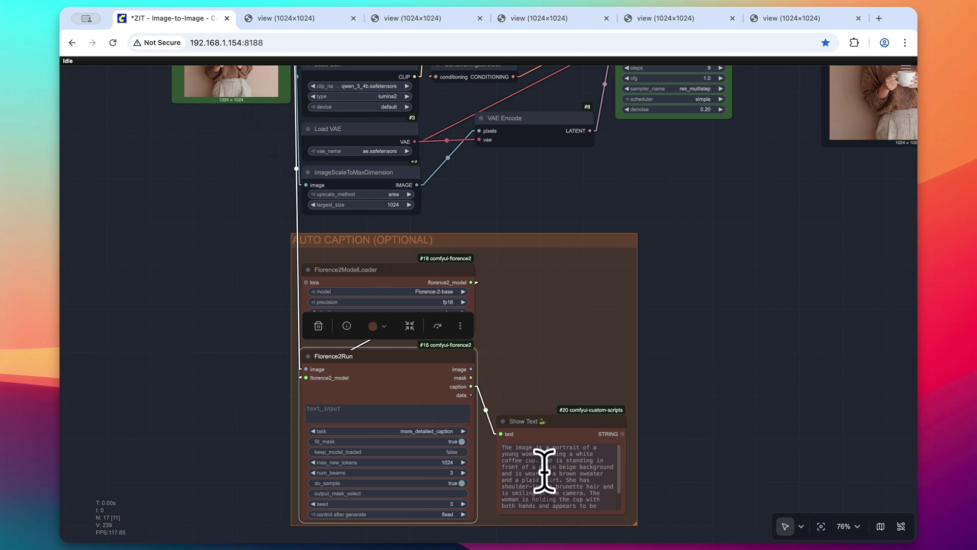
scroll(546, 469, "down", 2)
scroll(663, 351, "up", 5)
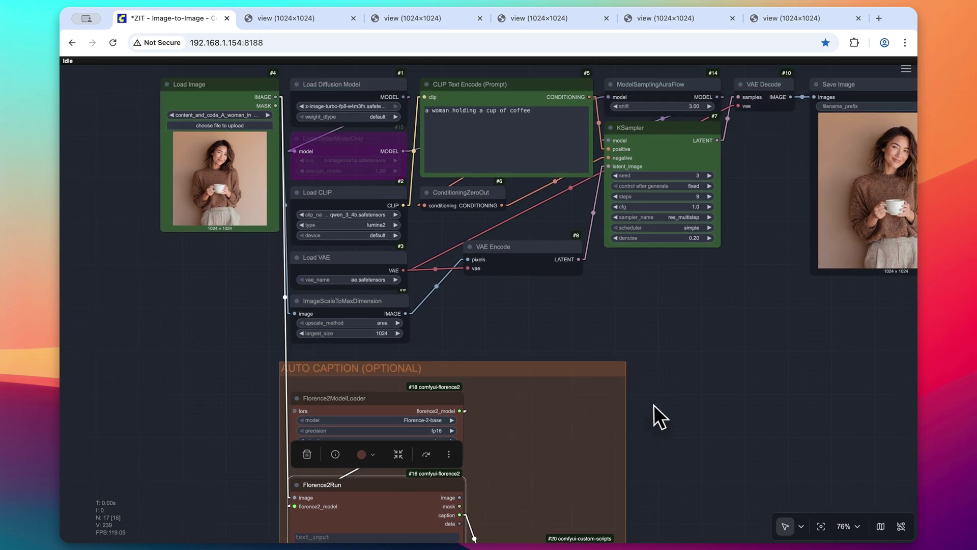
Wire the Florence2 caption into CLIP Text Encode, set denoise to 0.80 and queue a run
left_click_drag(459, 515, 423, 104)
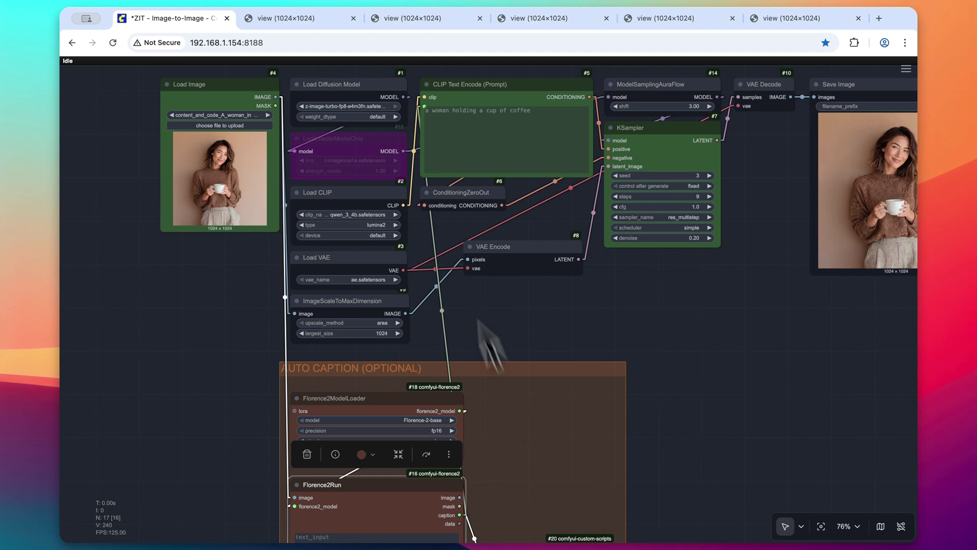
left_click(670, 238)
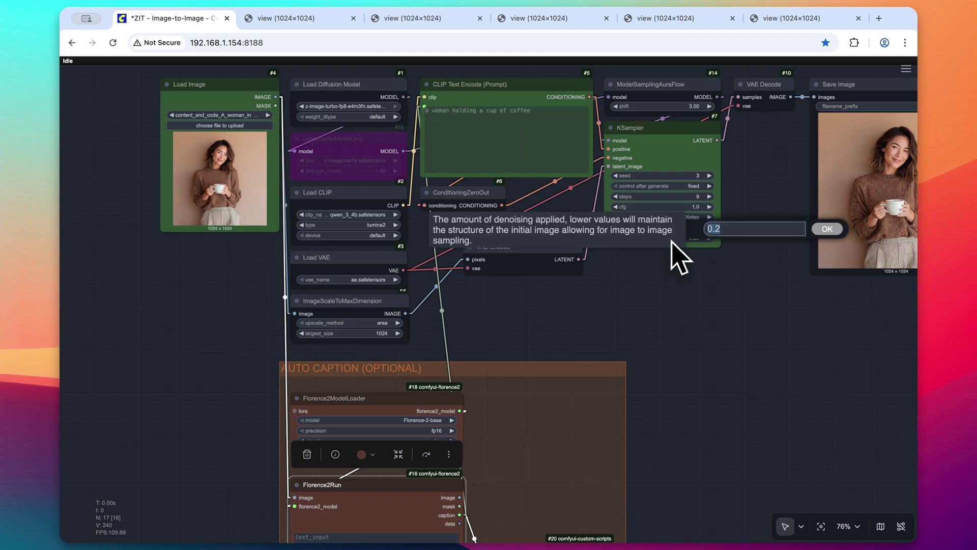
type(".8")
key("Return")
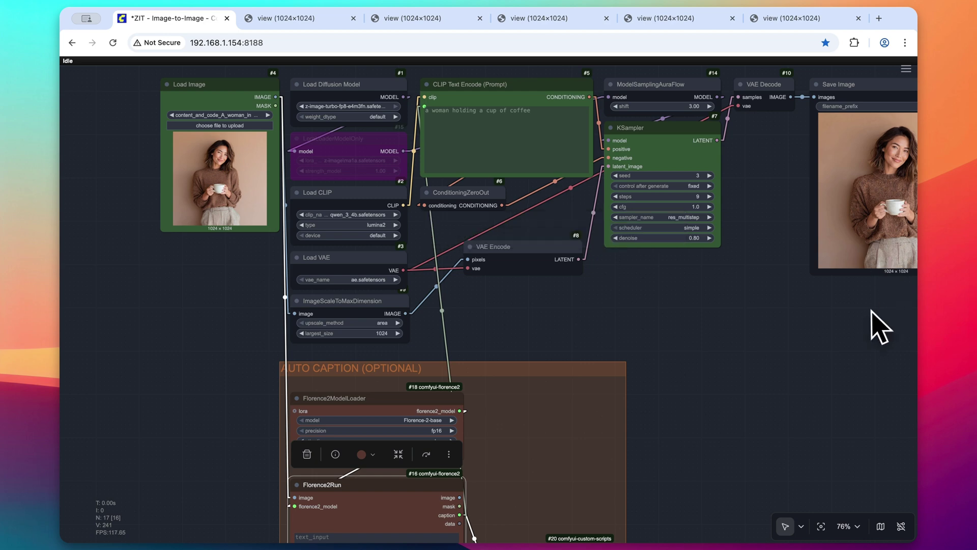
key("ctrl+Return")
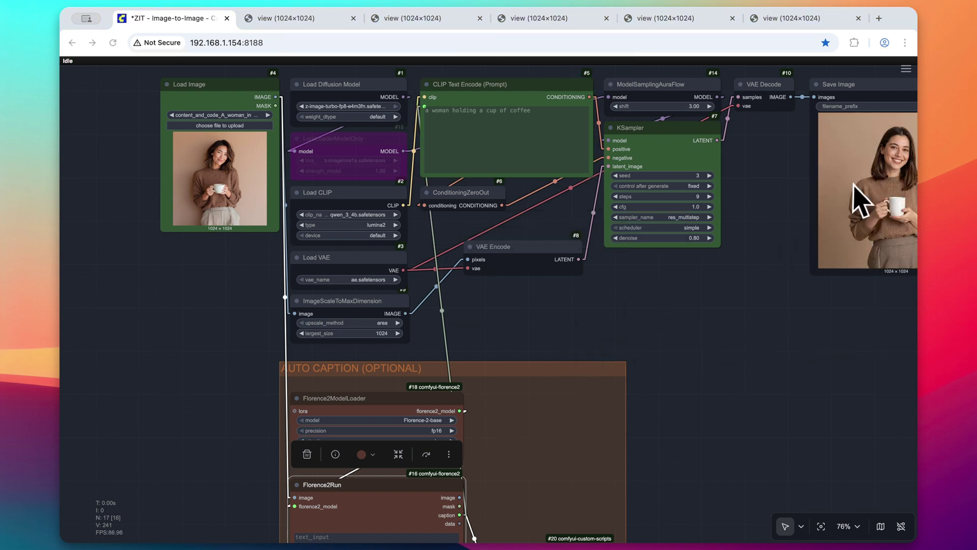
Open ComfyUI_00647_ in a tab and compare it with ComfyUI_00646_ and the original photo
right_click(854, 185)
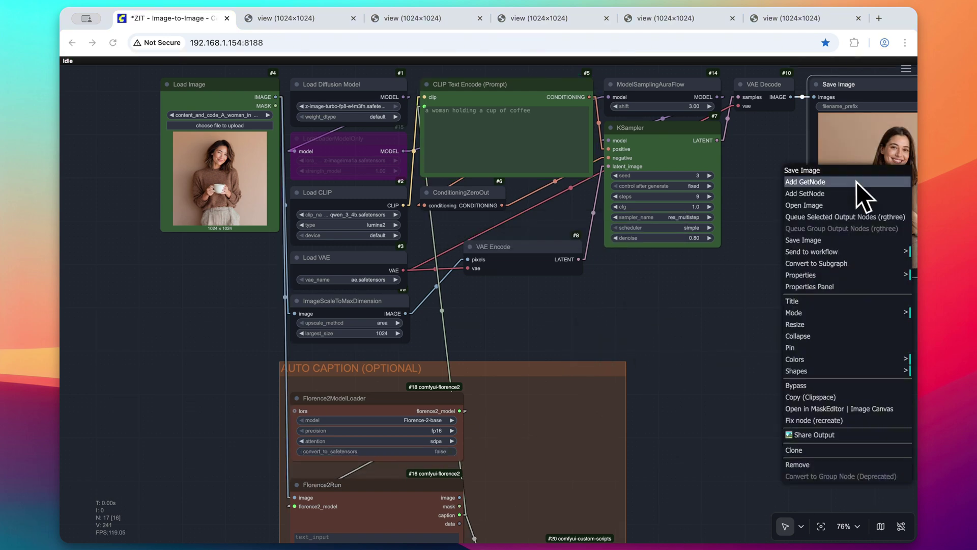
left_click(815, 205)
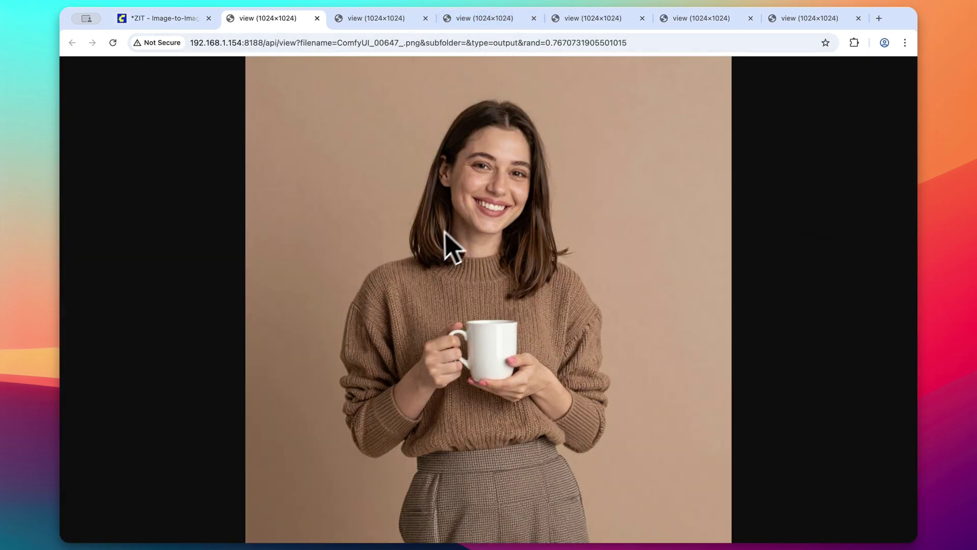
left_click(416, 23)
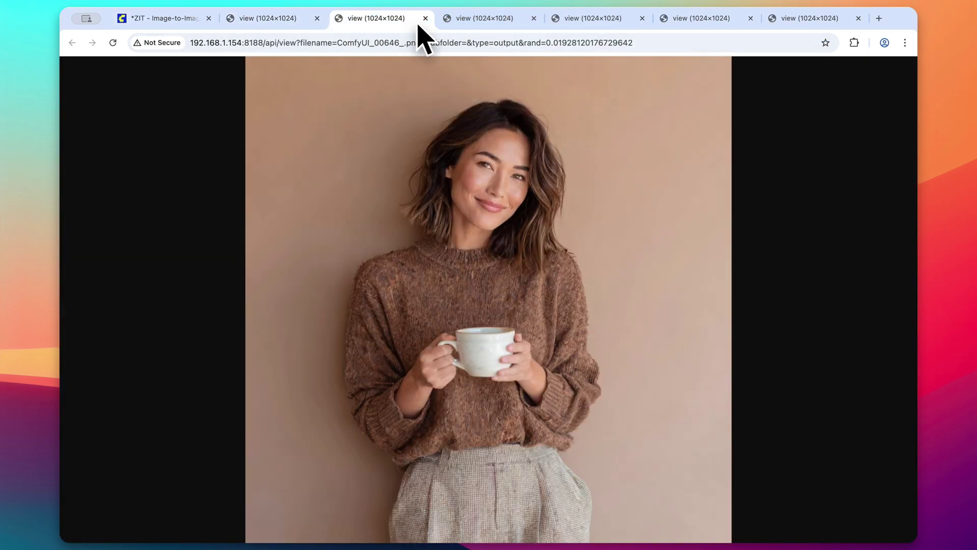
left_click(480, 19)
key("ctrl+shift+Tab")
key("ctrl+shift+Tab")
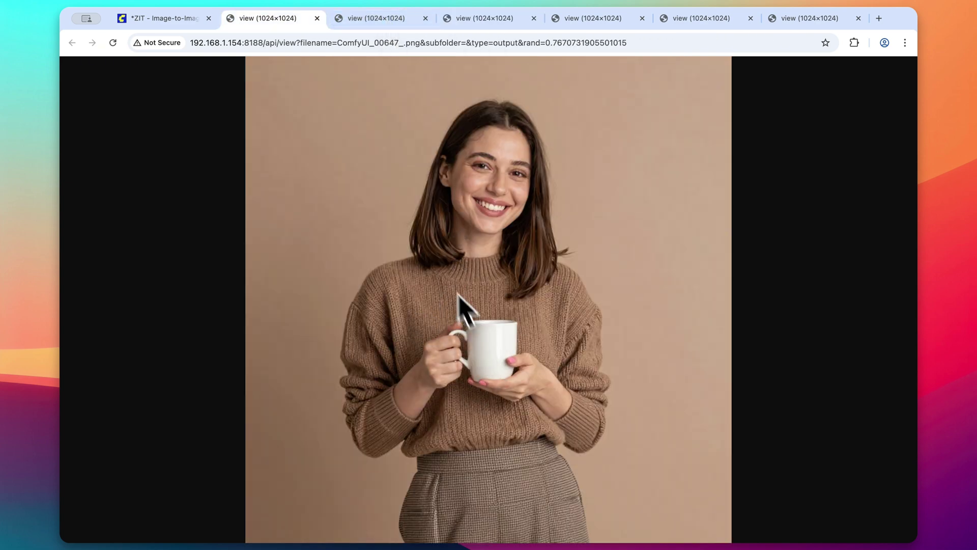
left_click(383, 19)
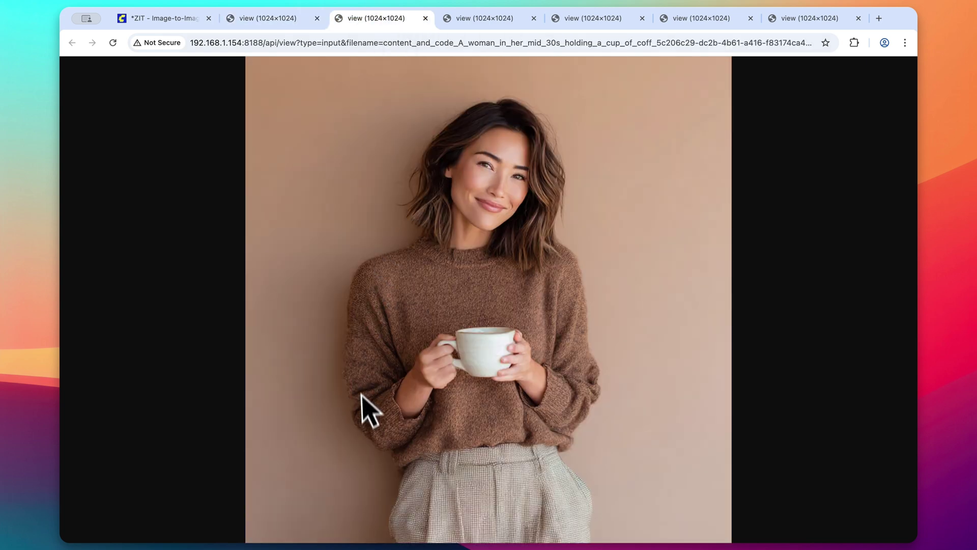
left_click(257, 23)
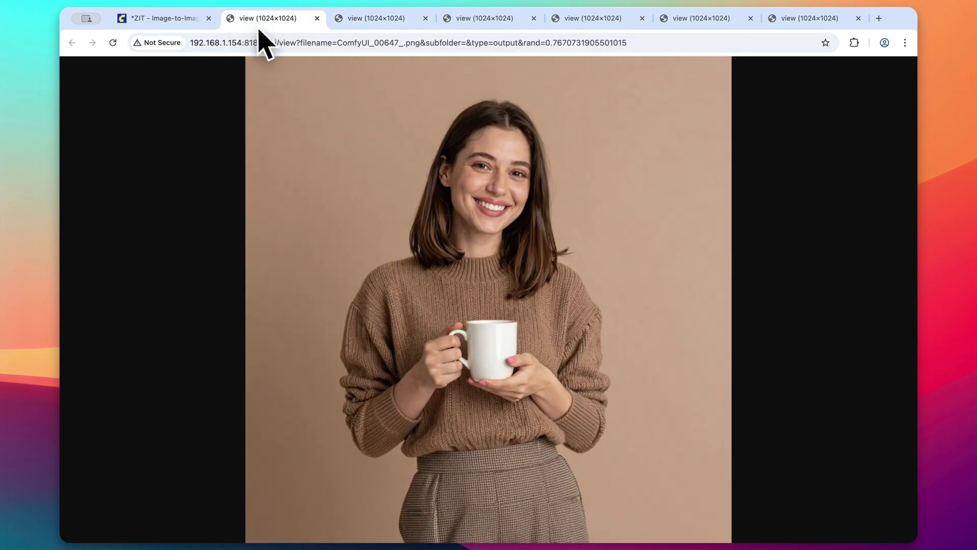
Select the full Florence2 caption text in the workflow's Show Text node
left_click(183, 23)
scroll(662, 326, "down", 6)
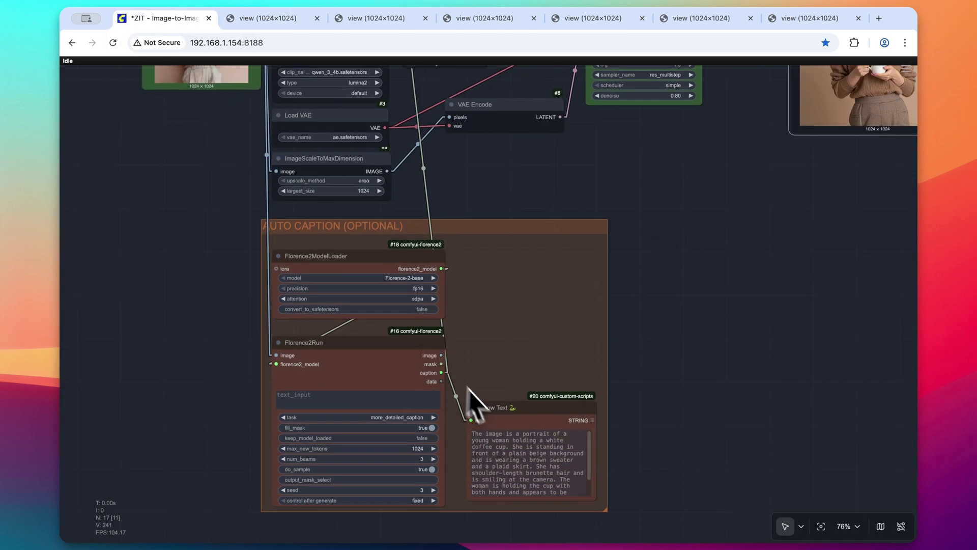
triple_click(506, 432)
key("super+c")
scroll(523, 229, "up", 5)
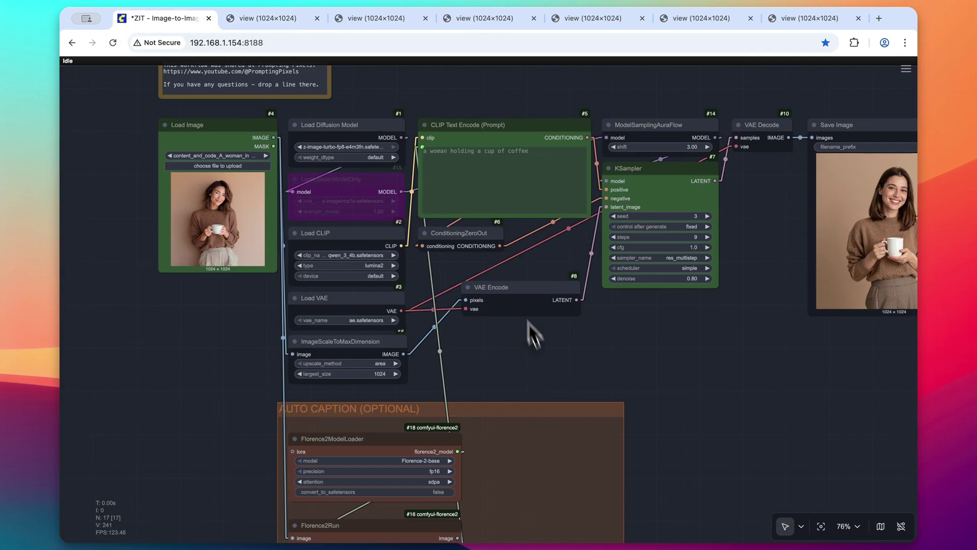
Paste the caption over the coffee prompt and select the word 'beige' for replacement
left_click(430, 157)
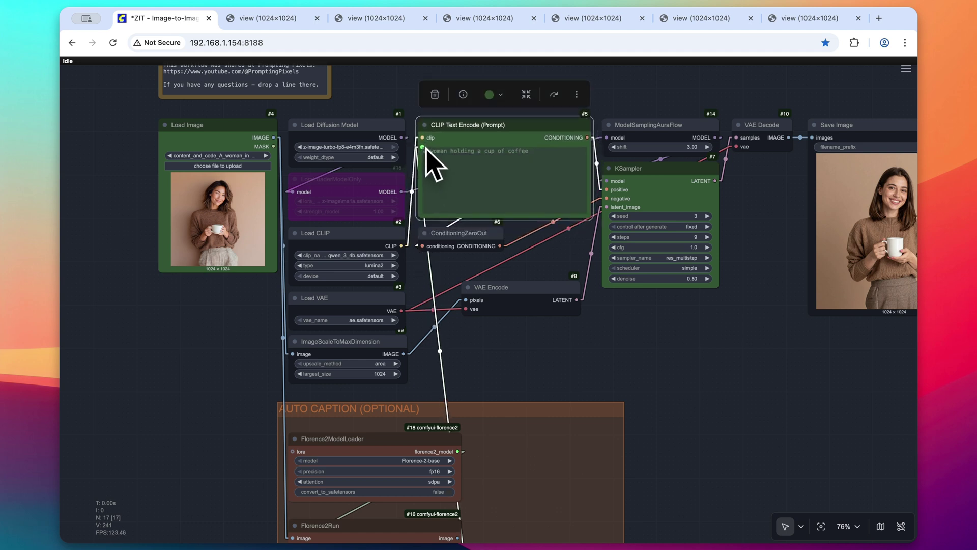
triple_click(514, 153)
key("super+v")
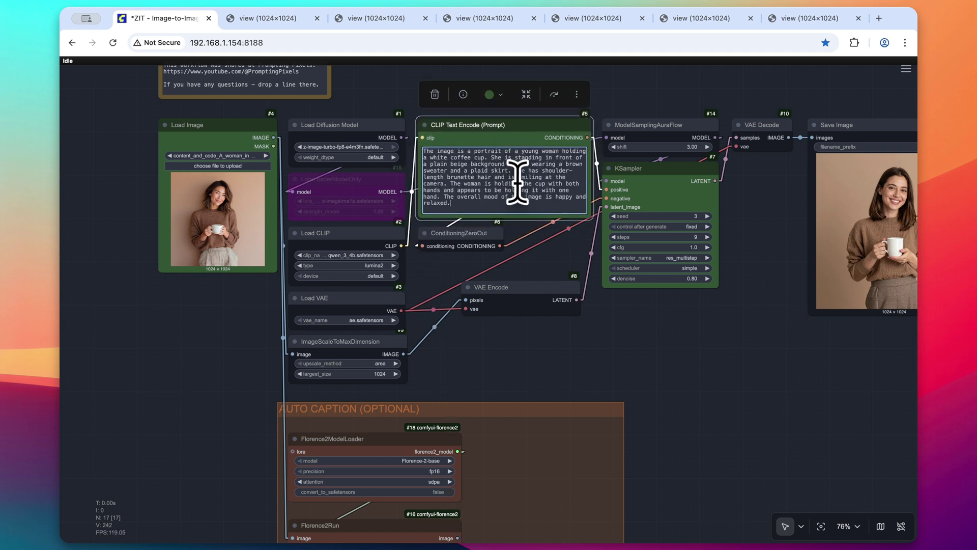
double_click(436, 164)
double_click(456, 163)
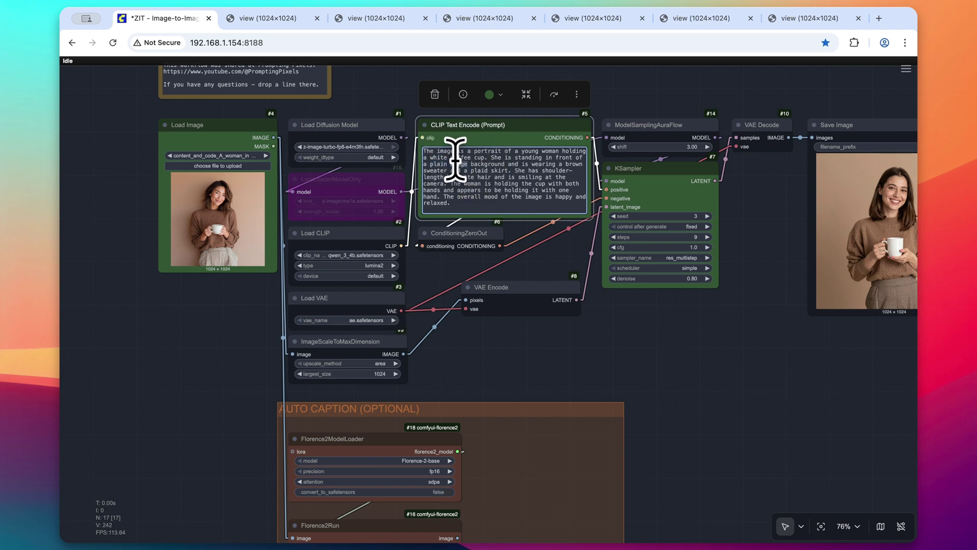